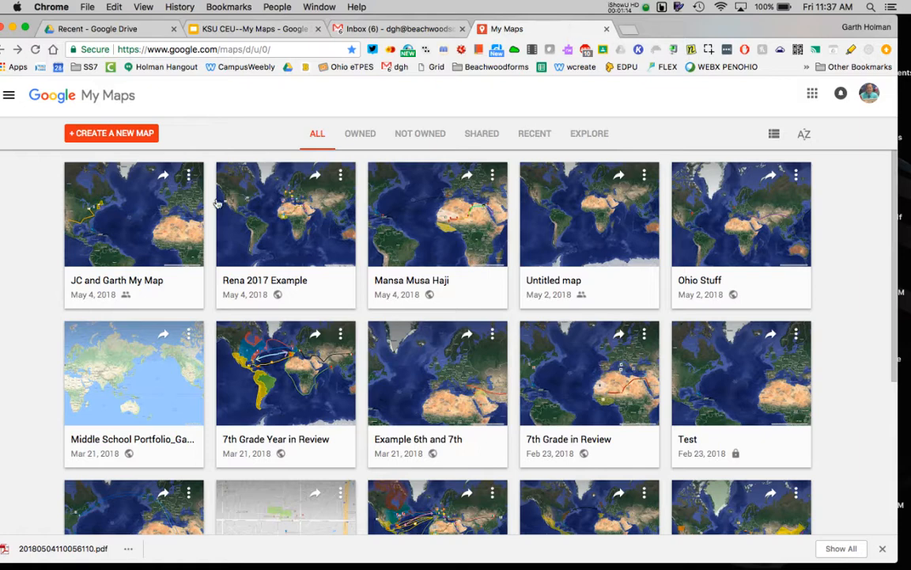
Open the first map in the list and set its link sharing to Public on the web with view access
{"action": "left_click", "coordinate": [129, 270]}
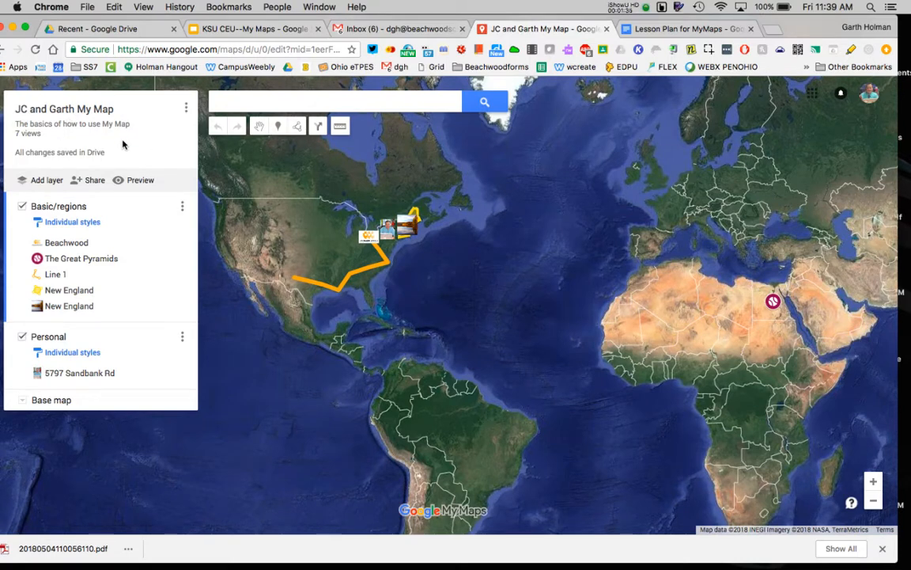
{"action": "left_click", "coordinate": [89, 180]}
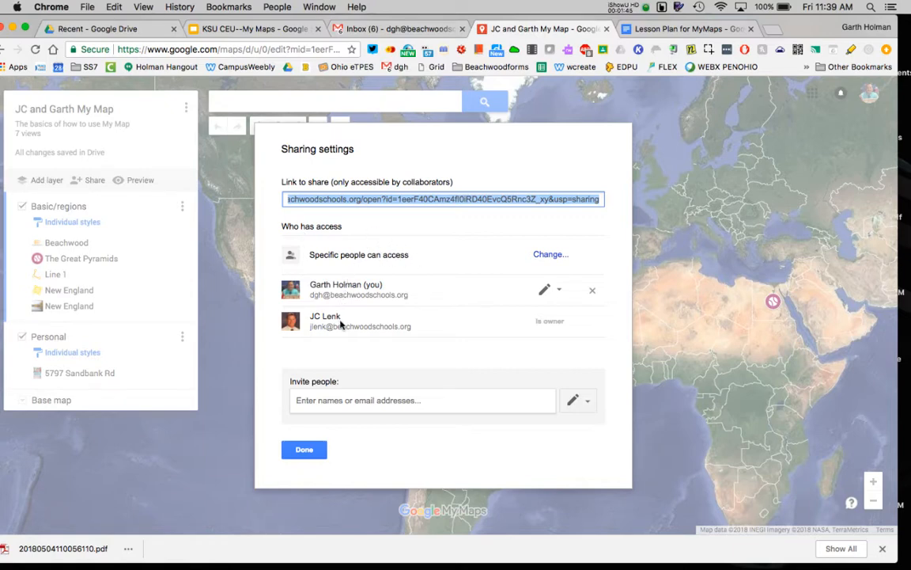
{"action": "left_click", "coordinate": [551, 254]}
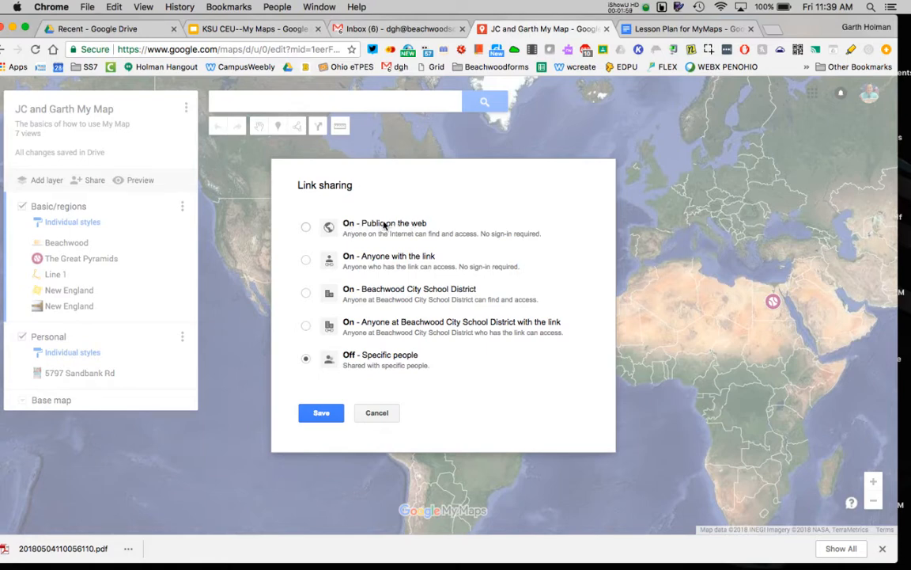
{"action": "left_click", "coordinate": [307, 229]}
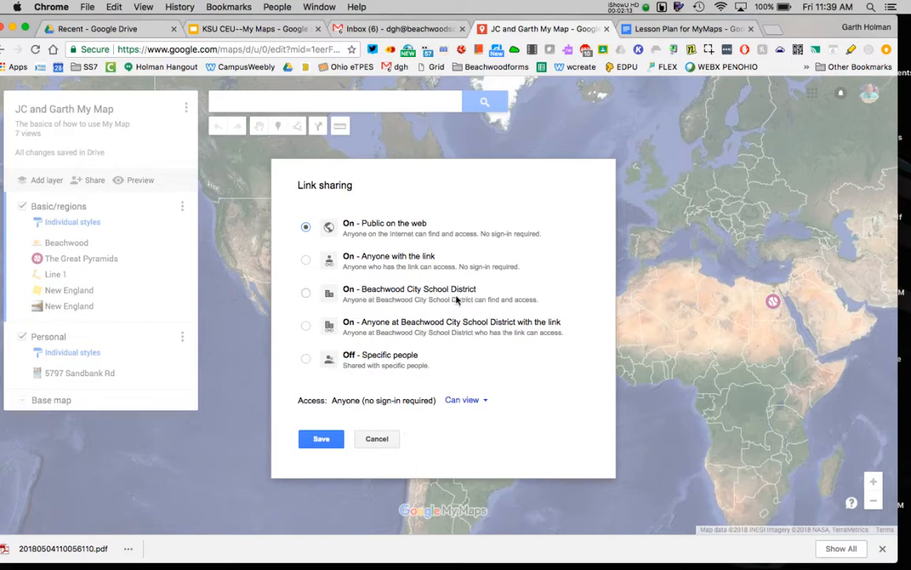
{"action": "left_click", "coordinate": [306, 359]}
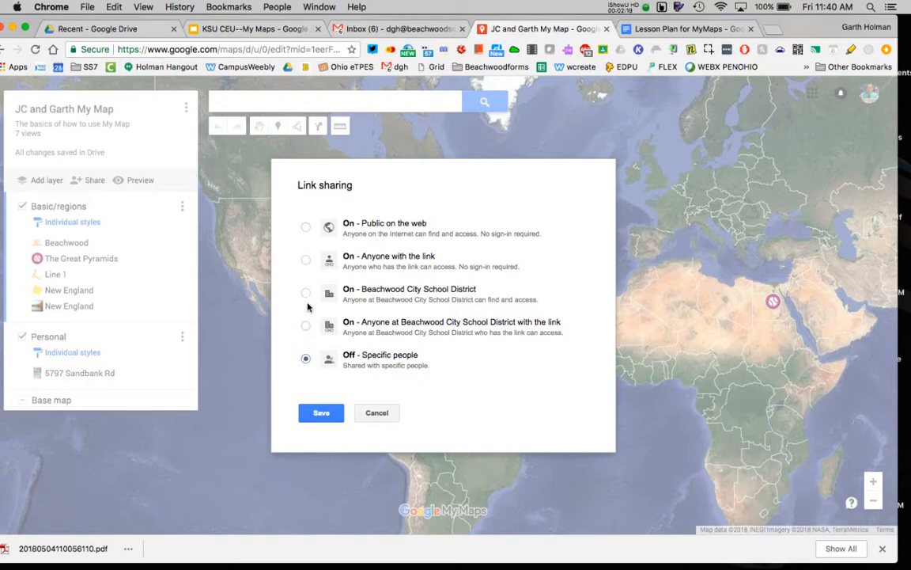
{"action": "left_click", "coordinate": [305, 227]}
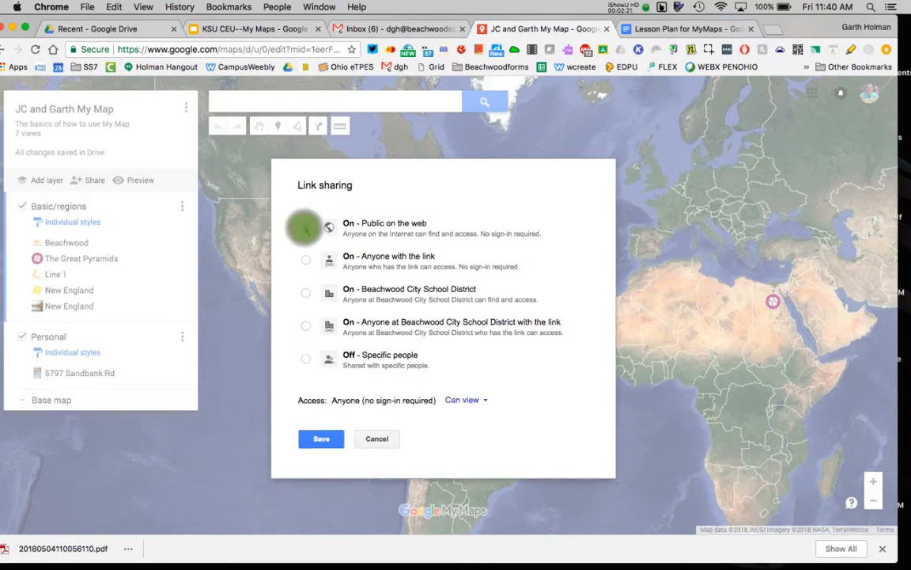
{"action": "left_click", "coordinate": [306, 229]}
{"action": "left_click", "coordinate": [320, 441]}
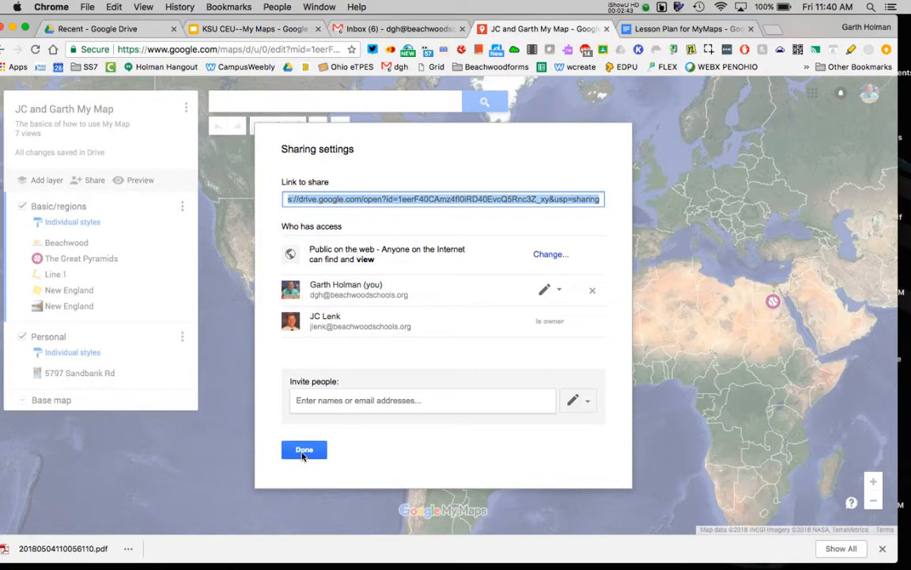
{"action": "left_click", "coordinate": [303, 451]}
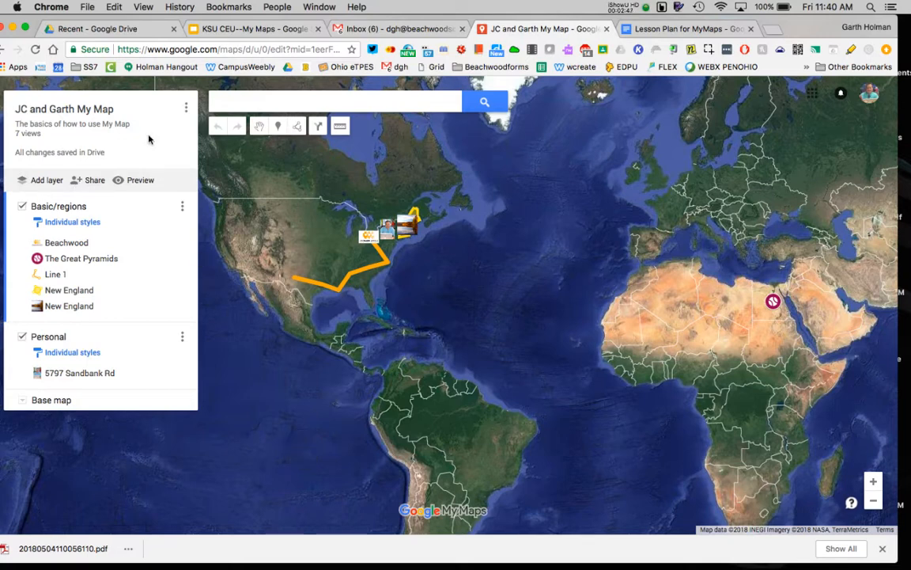
View the HTML code for embedding the map on a website and look over the other map options
{"action": "left_click", "coordinate": [186, 107]}
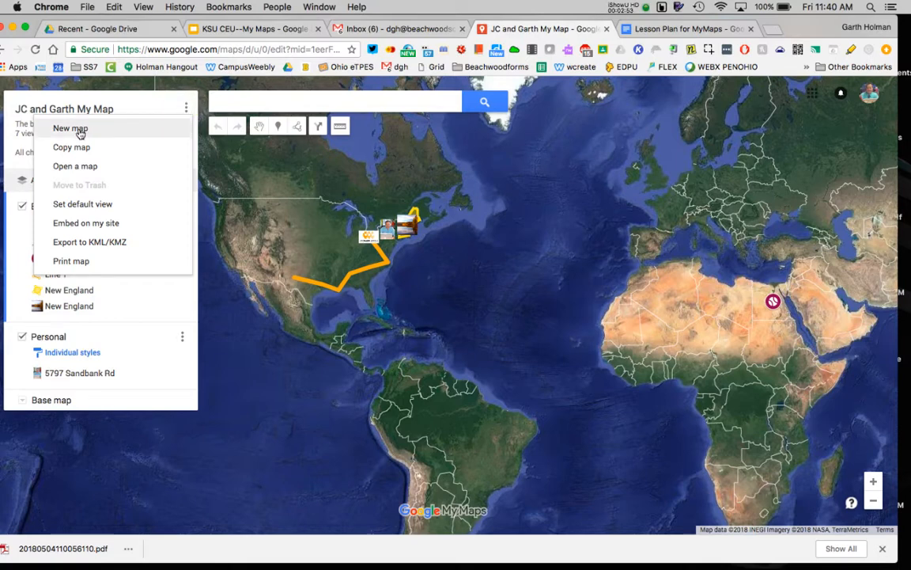
{"action": "left_click", "coordinate": [77, 225]}
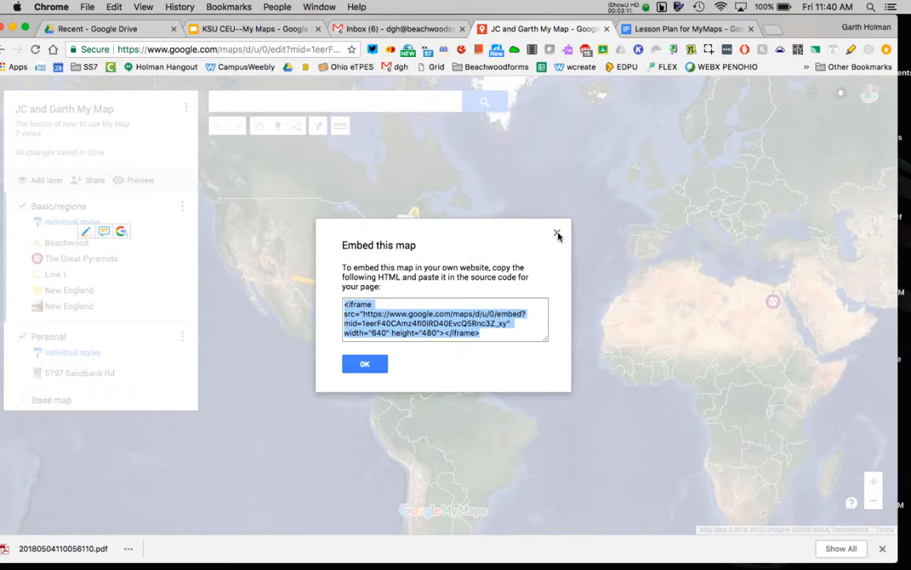
{"action": "left_click", "coordinate": [362, 362]}
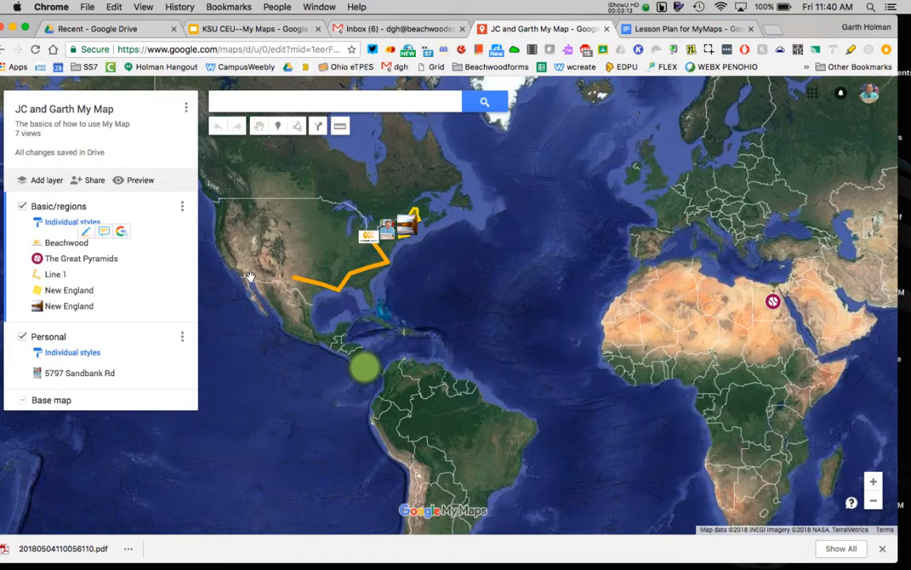
{"action": "left_click", "coordinate": [186, 108]}
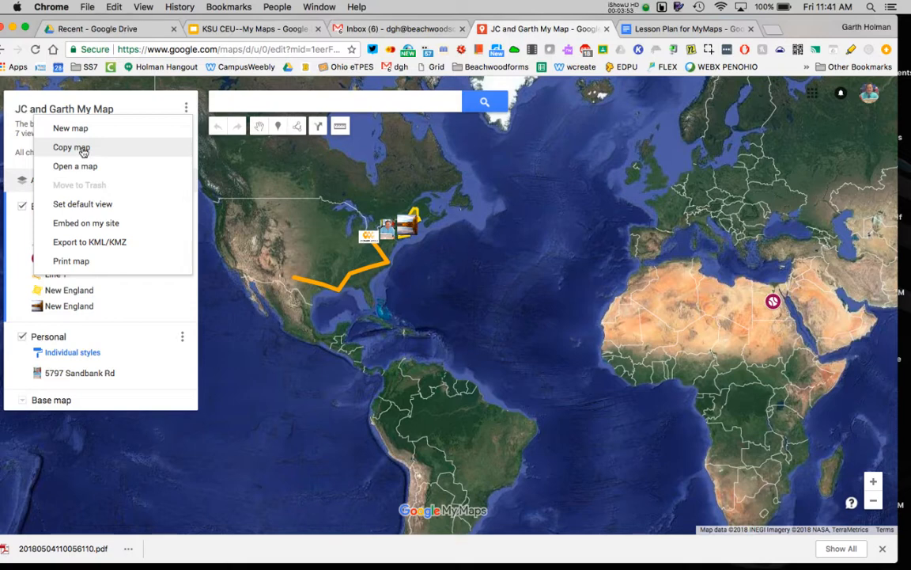
{"action": "left_click", "coordinate": [303, 381]}
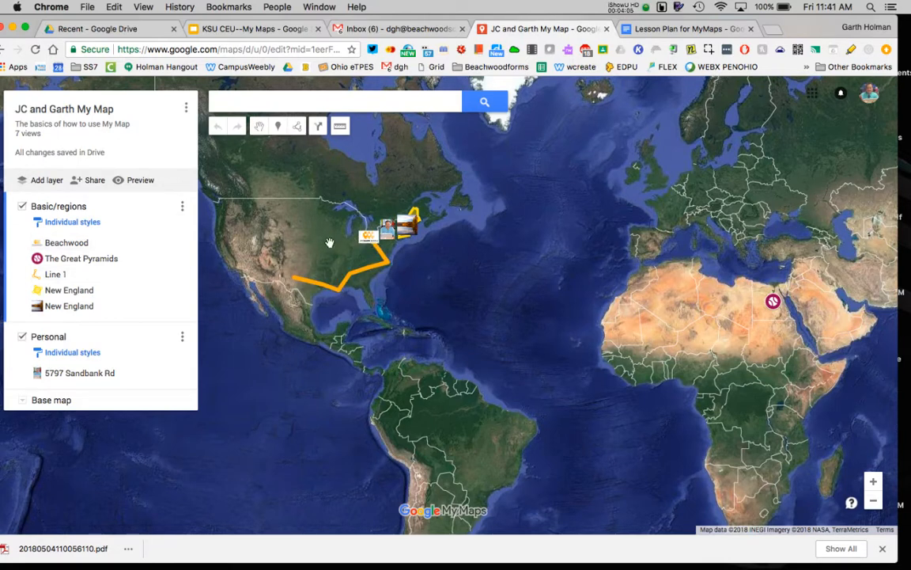
Add the description "Here is my lesson plan." to the Beachwood marker and save it
{"action": "left_click", "coordinate": [62, 243]}
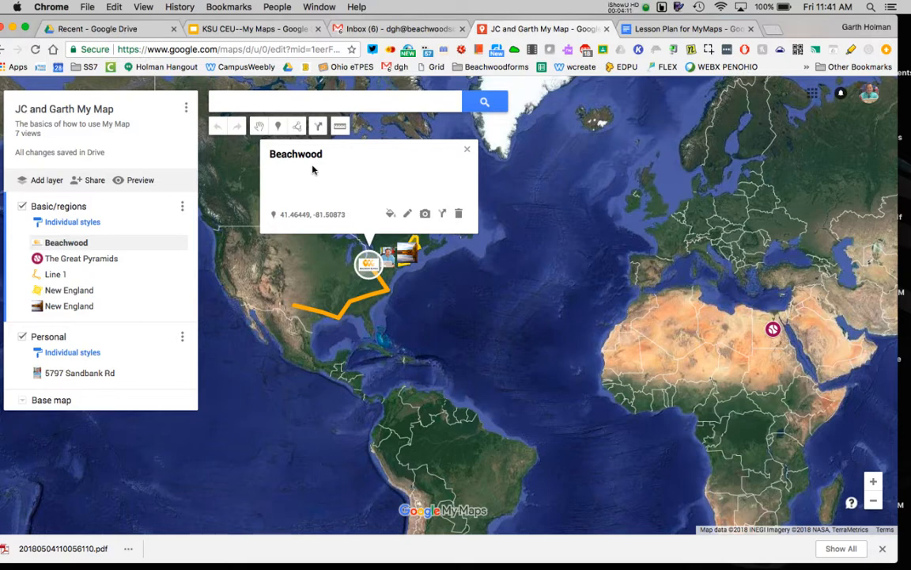
{"action": "left_click", "coordinate": [408, 215]}
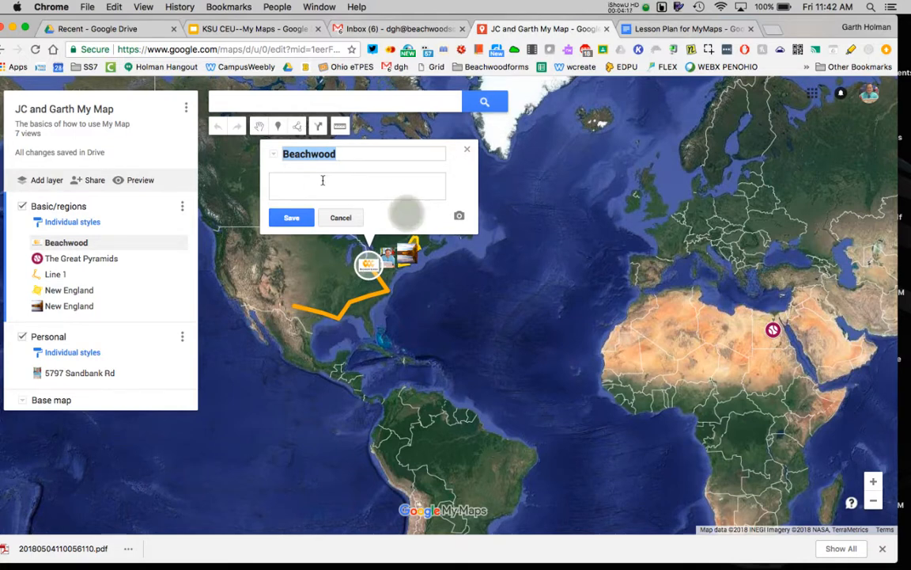
{"action": "left_click", "coordinate": [322, 181]}
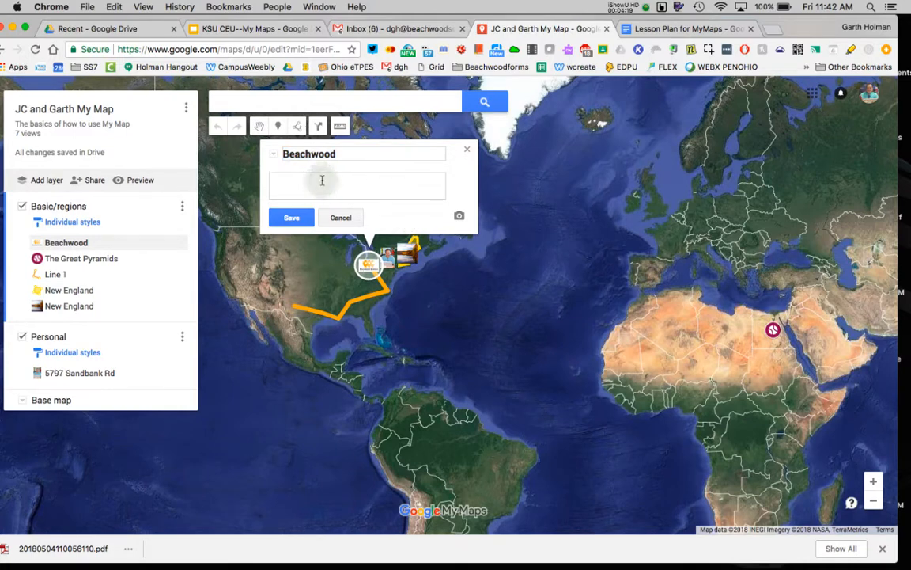
{"action": "type", "text": "Here"}
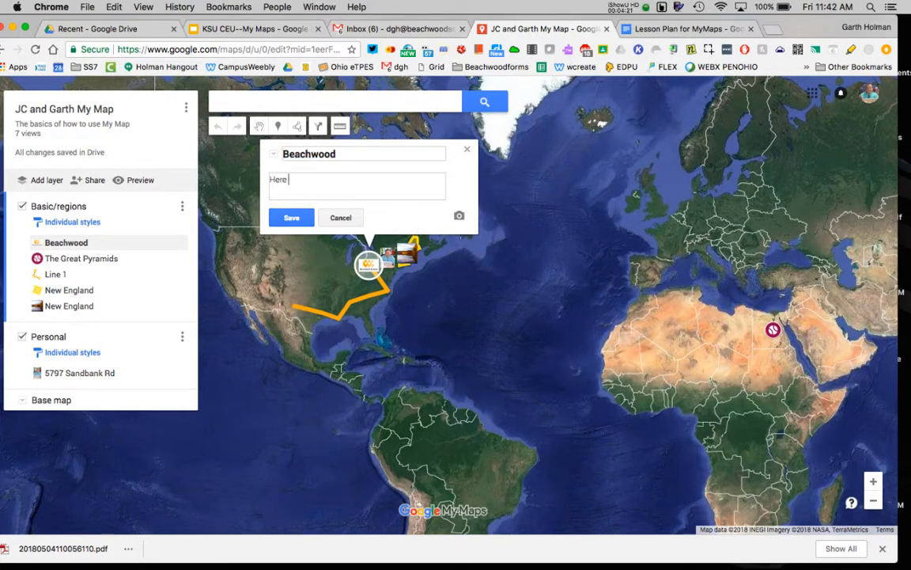
{"action": "type", "text": " is my lesson plan."}
{"action": "key", "text": "Return"}
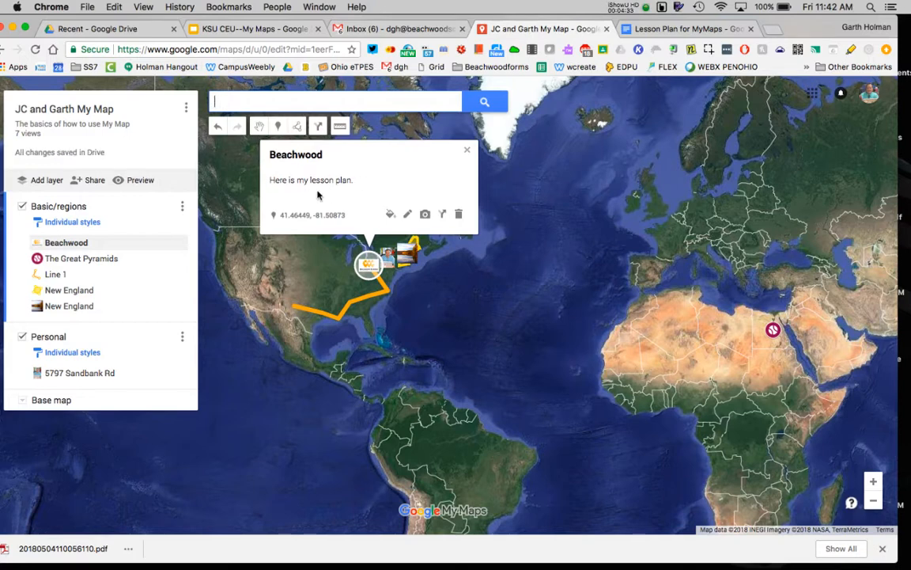
Reopen the Beachwood marker's description for editing at the end of its text
{"action": "left_click", "coordinate": [408, 216]}
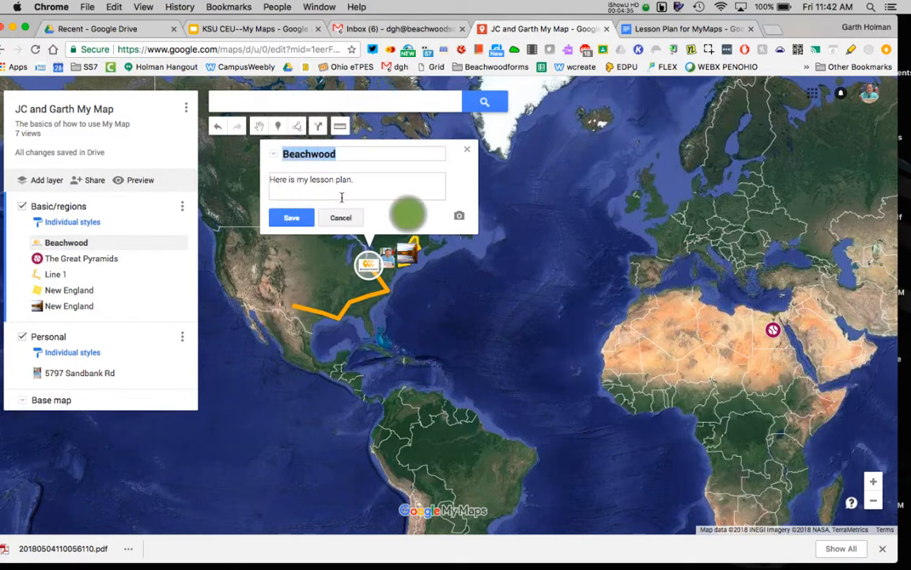
{"action": "left_click", "coordinate": [339, 193]}
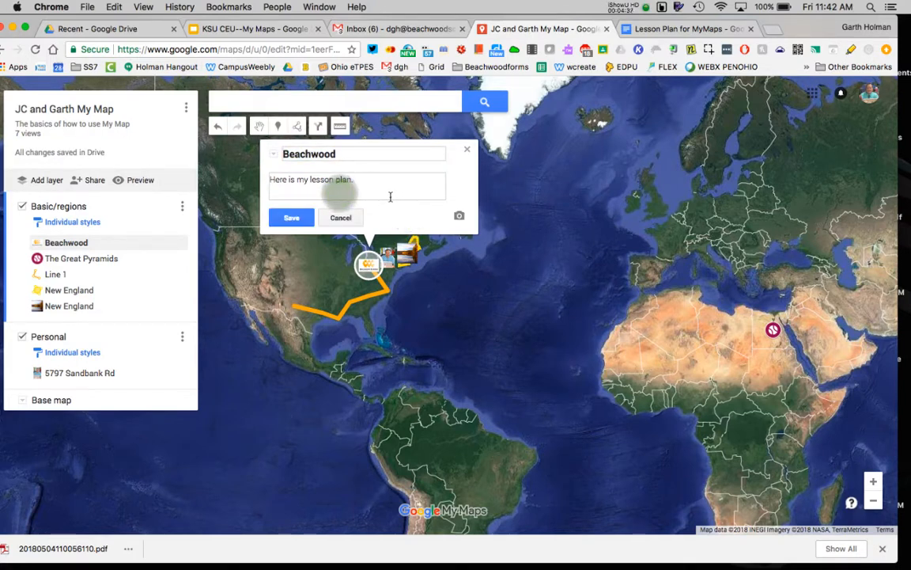
{"action": "type", "text": "."}
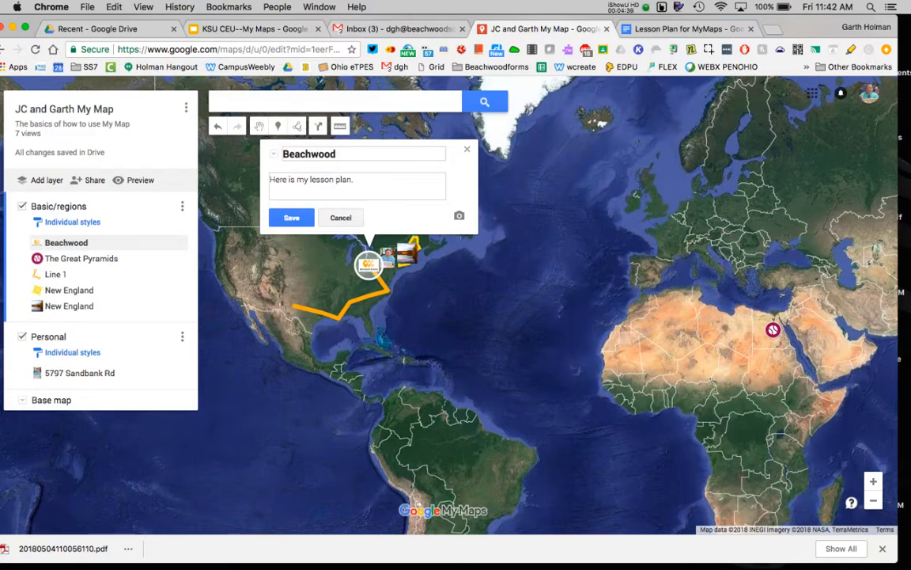
Switch to the Lesson Plan for MyMaps document in Google Docs and publish it to the web as a link
{"action": "left_click", "coordinate": [673, 28]}
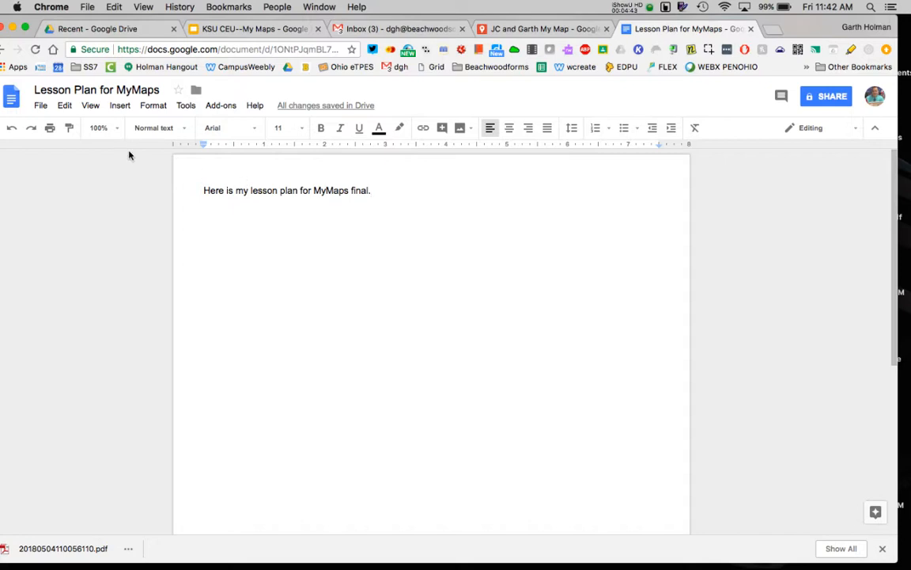
{"action": "left_click", "coordinate": [40, 106]}
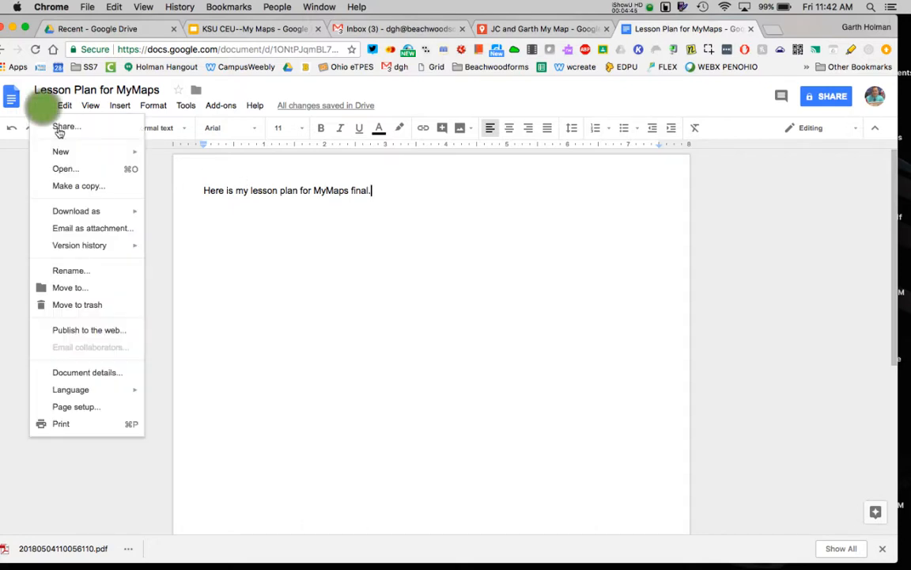
{"action": "left_click", "coordinate": [92, 331]}
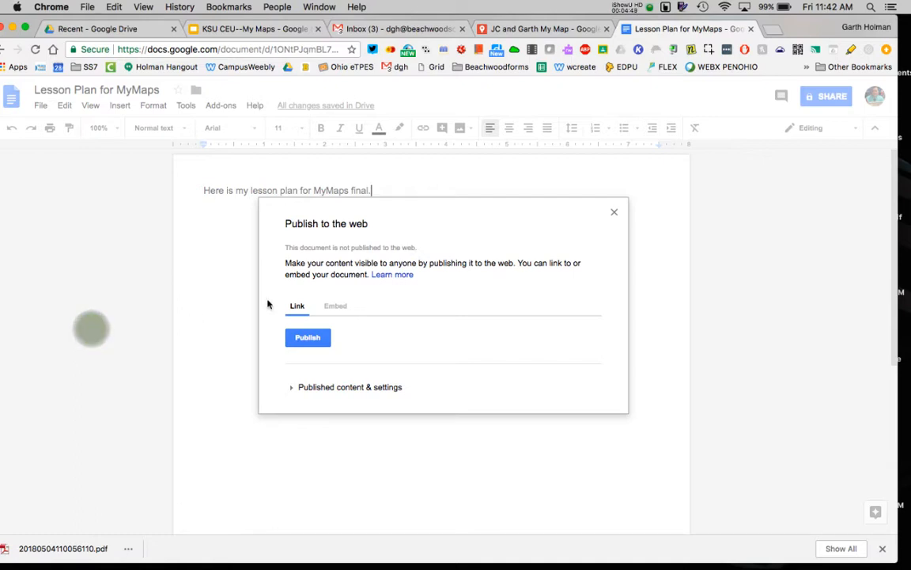
{"action": "left_click", "coordinate": [307, 338]}
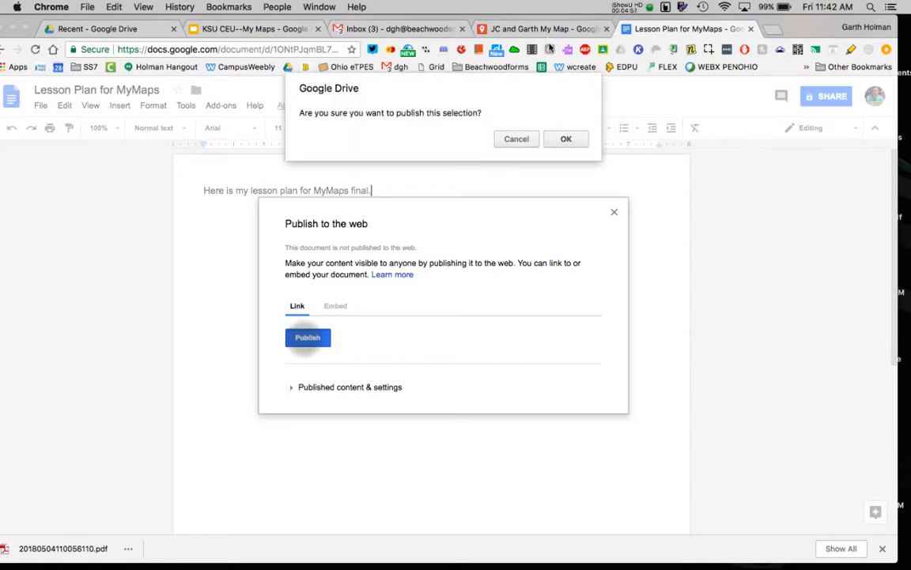
{"action": "left_click", "coordinate": [566, 139]}
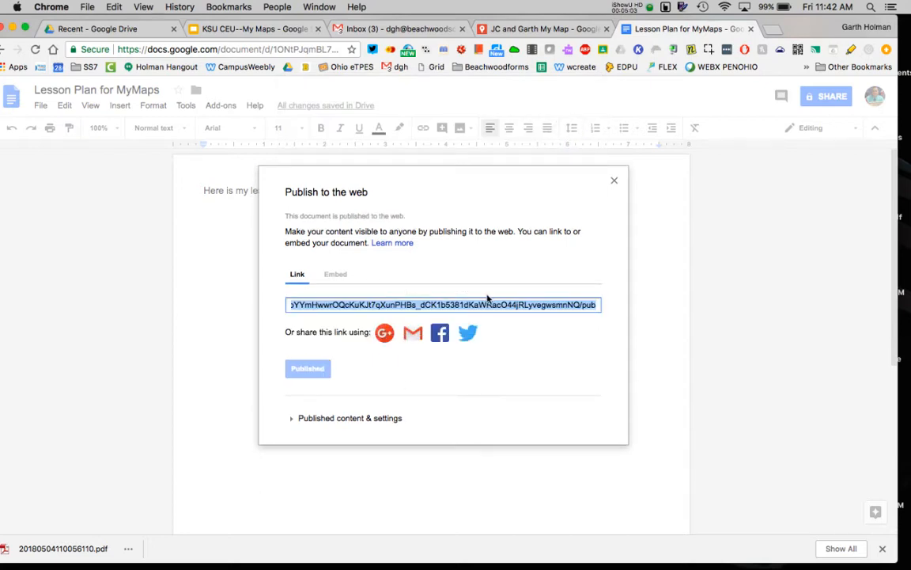
Return to the map in Google My Maps, paste the document's published link after the Beachwood description, and save it
{"action": "left_click", "coordinate": [534, 30]}
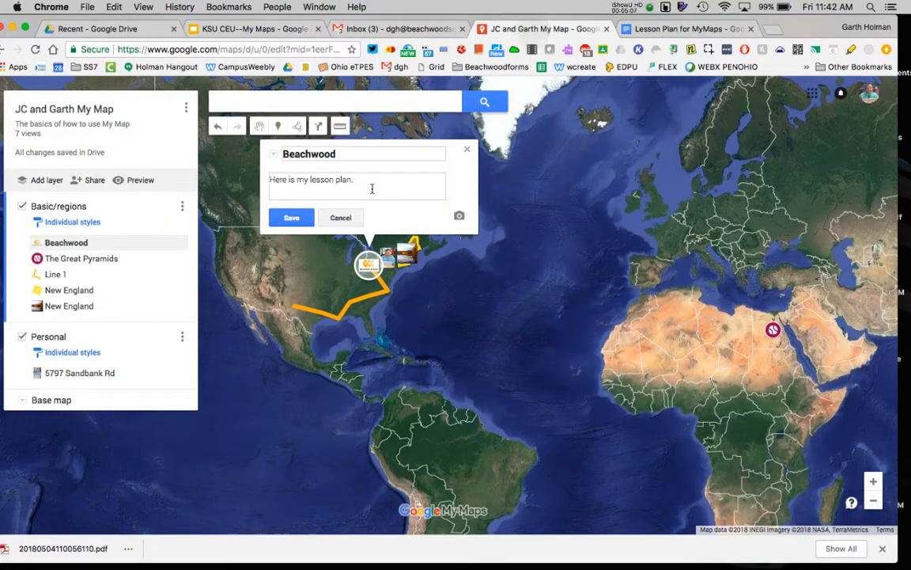
{"action": "type", "text": "https://docs.google.com/document/d/e/2PACX-1vQ_EiFMj7DJJ85k9ltnsNpYYmHwwrOQcKuKJt7qXunPHBs_dCK1b5381dKaWRacO44jRLyvegwsmnNQ/pub"}
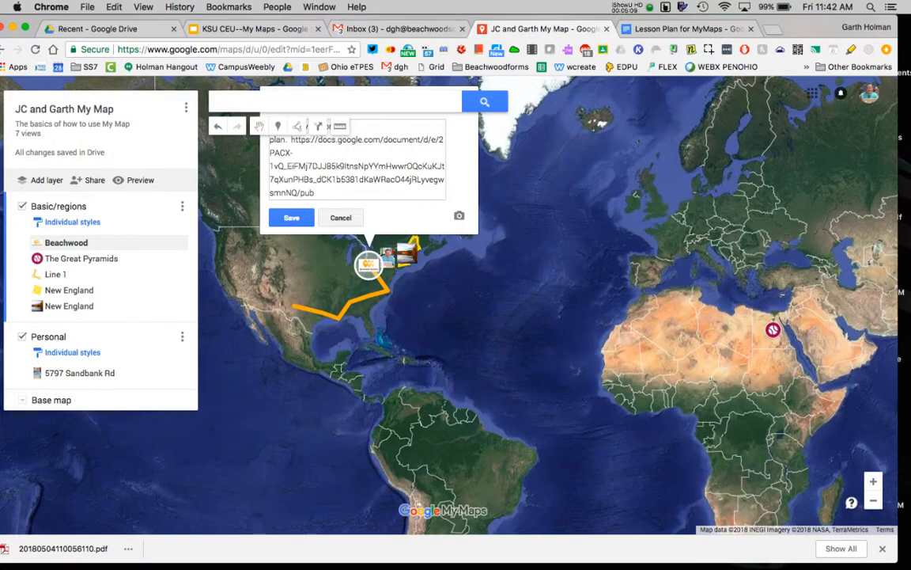
{"action": "left_click", "coordinate": [292, 218]}
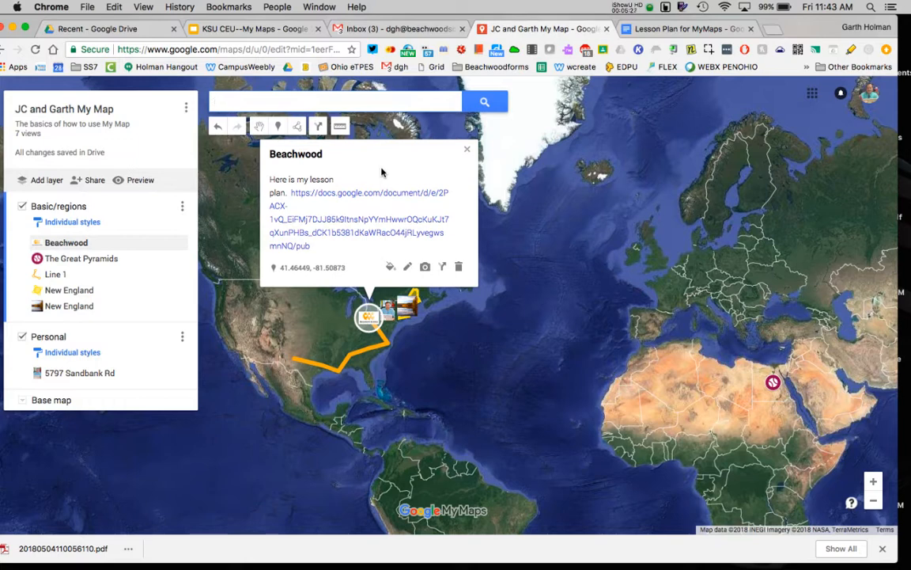
Close the lesson plan document and check the published page through the Beachwood description's link, returning to the map
{"action": "left_click", "coordinate": [751, 28]}
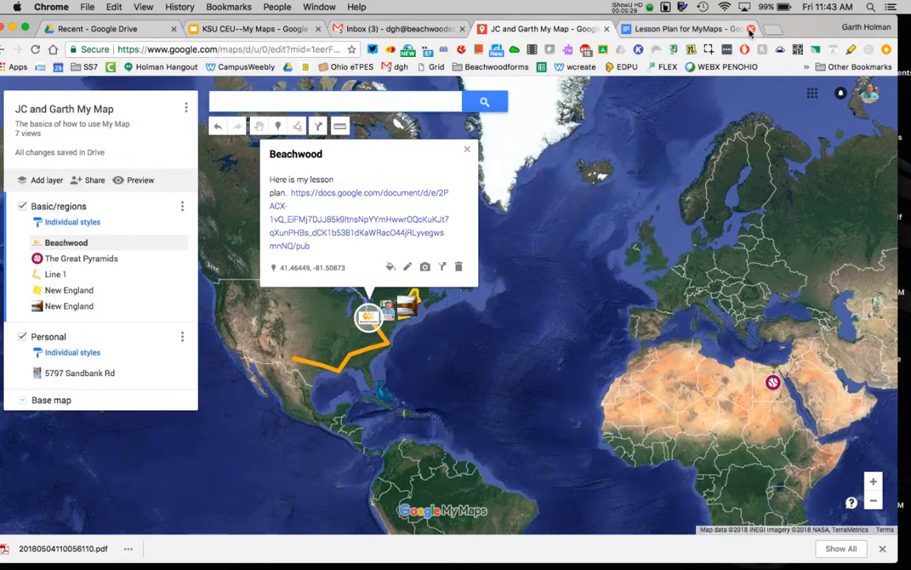
{"action": "left_click", "coordinate": [337, 193]}
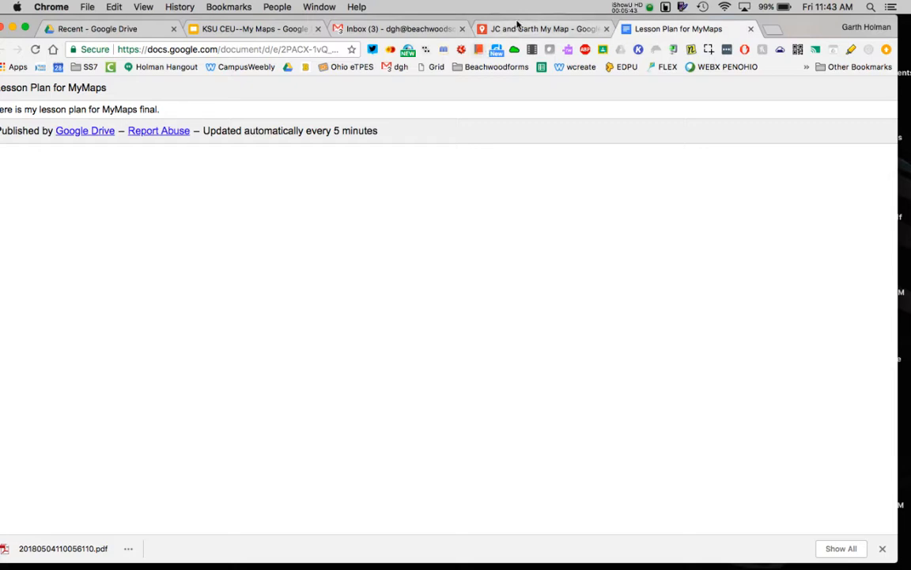
{"action": "left_click", "coordinate": [518, 24]}
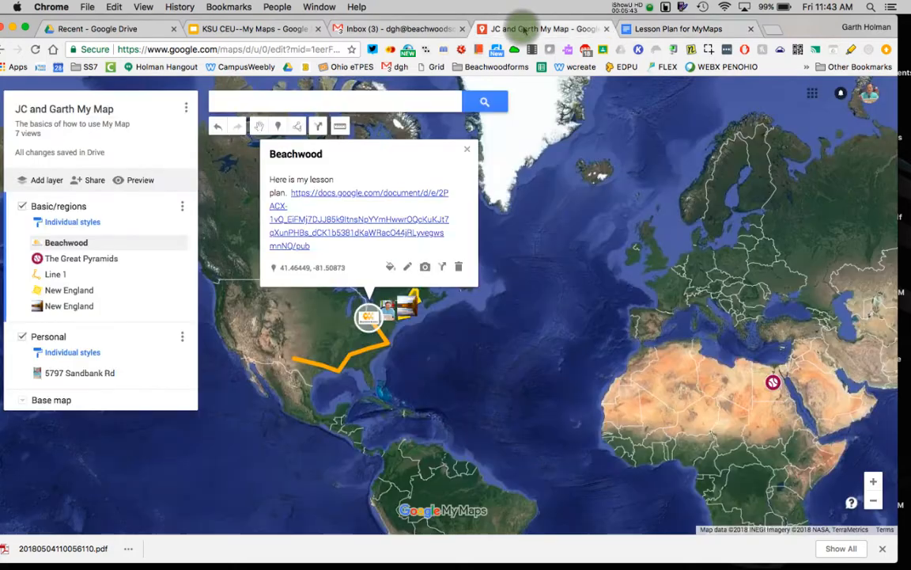
Close the Beachwood marker's details and preview the map as viewers see it
{"action": "left_click", "coordinate": [468, 152]}
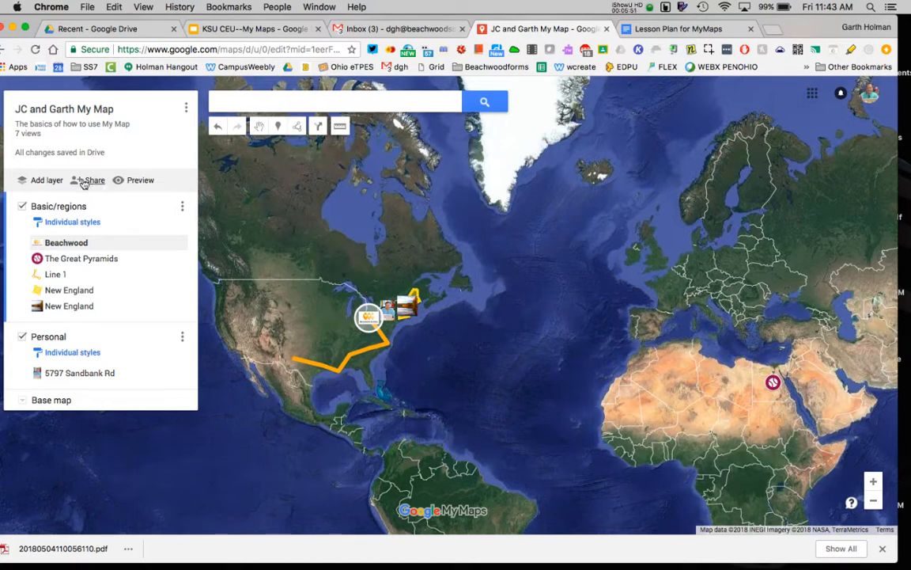
{"action": "left_click", "coordinate": [136, 181]}
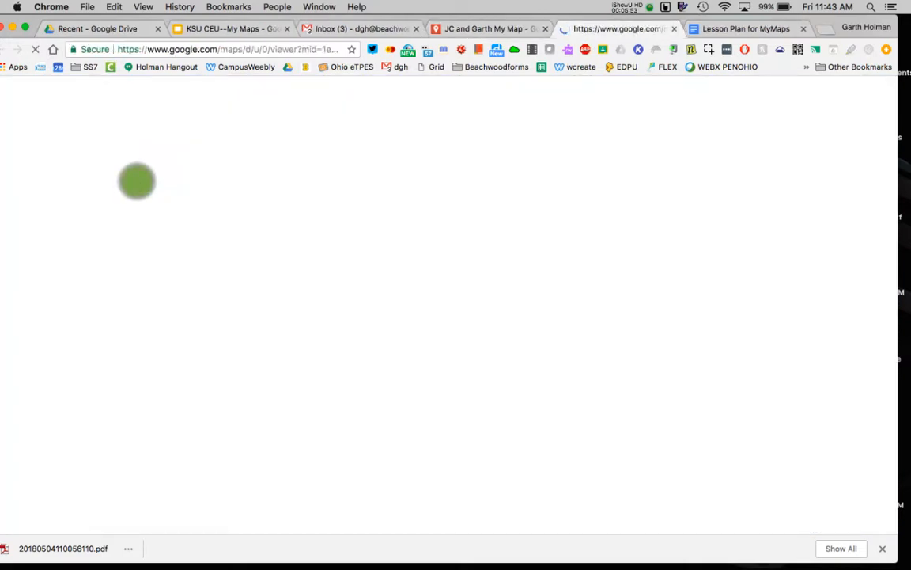